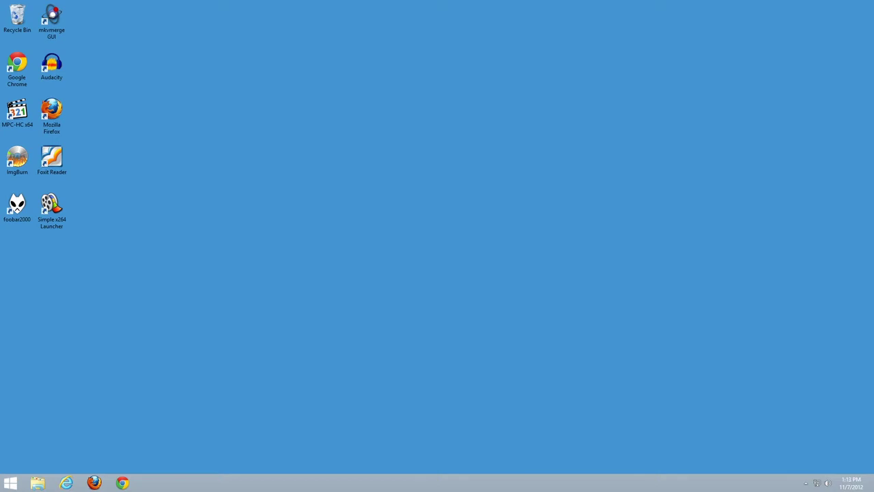
# Launch Start8 from the Start menu and continue its 30-day trial.
pyautogui.press('super')
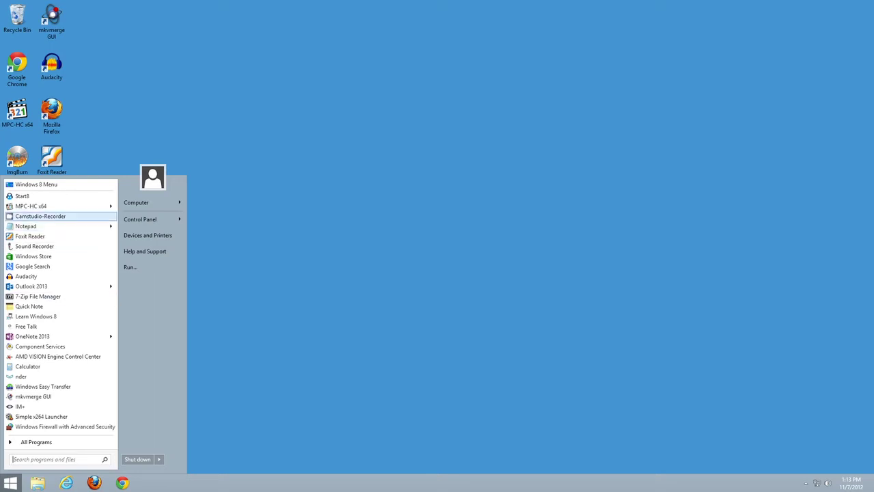
pyautogui.click(21, 197)
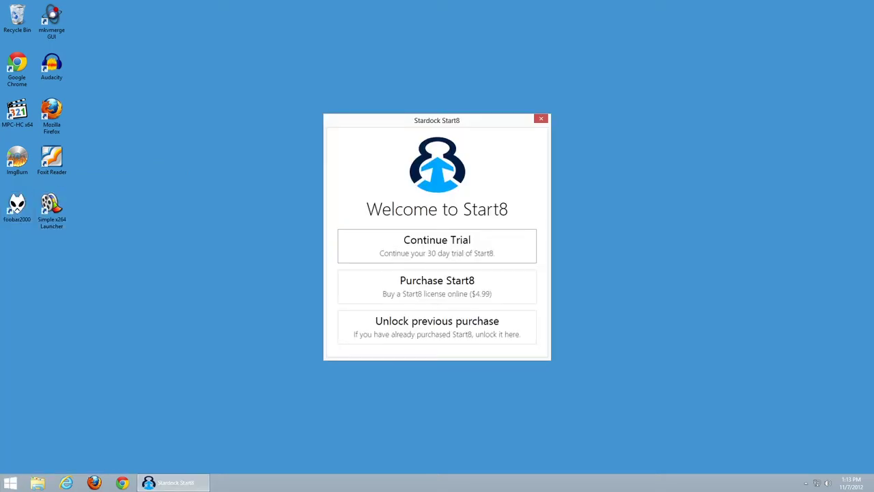
pyautogui.press('Return')
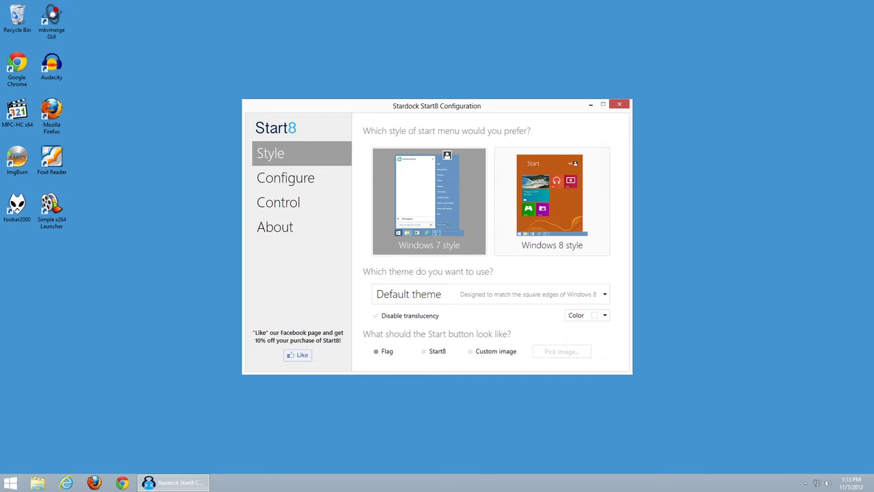
# Choose Windows 8 style at Small size, keeping 'Default to the applications view' on.
pyautogui.click(552, 202)
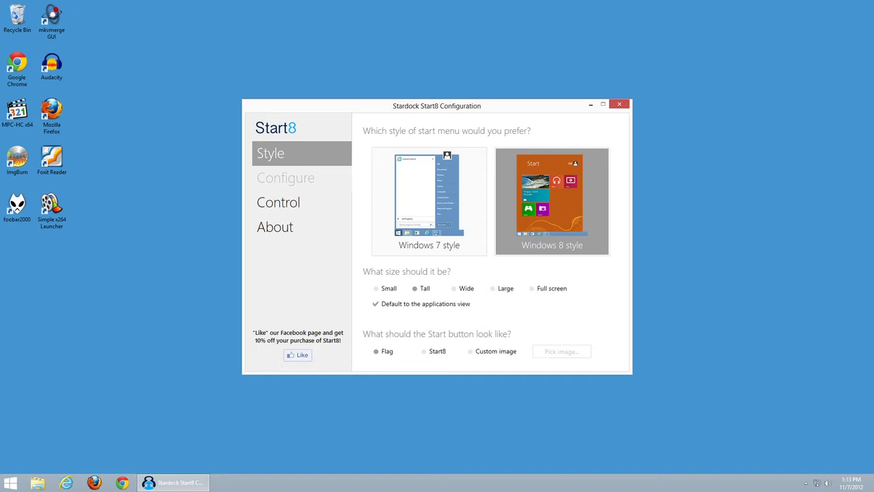
pyautogui.click(374, 304)
pyautogui.click(375, 303)
pyautogui.click(376, 288)
# Scroll through the Small menu's Apps list groups, from Windows Accessories to Ease of Access.
pyautogui.press('super')
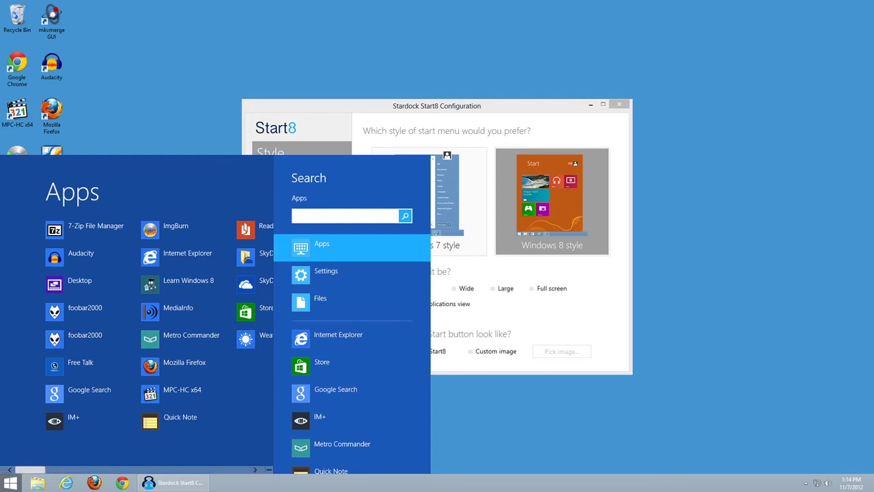
pyautogui.scroll(-1, 157, 342)
pyautogui.scroll(-10, 118, 341)
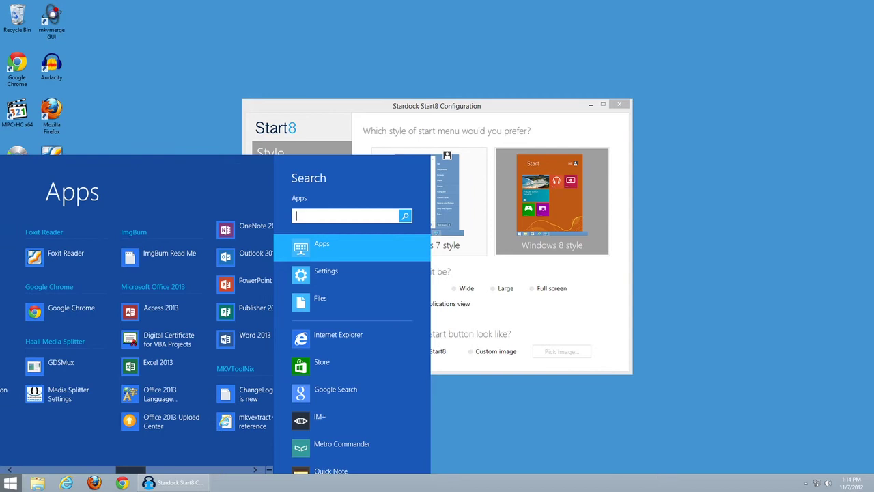
pyautogui.scroll(-10, 117, 341)
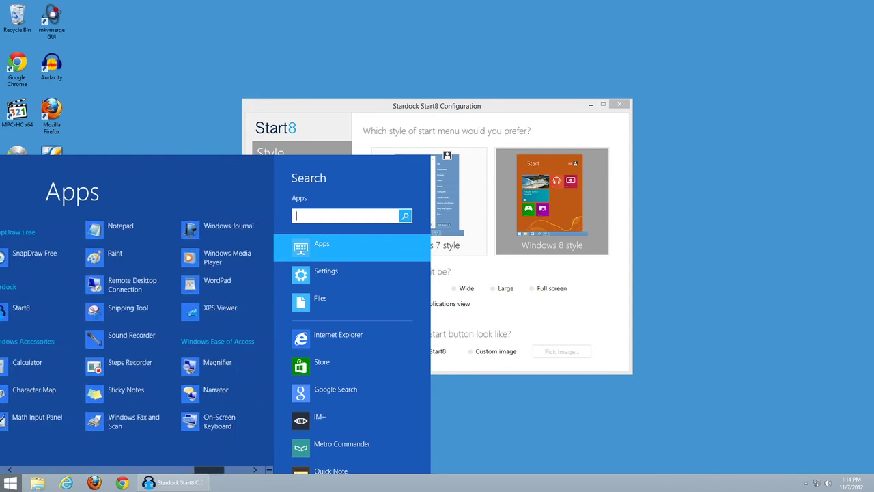
pyautogui.scroll(5, 117, 341)
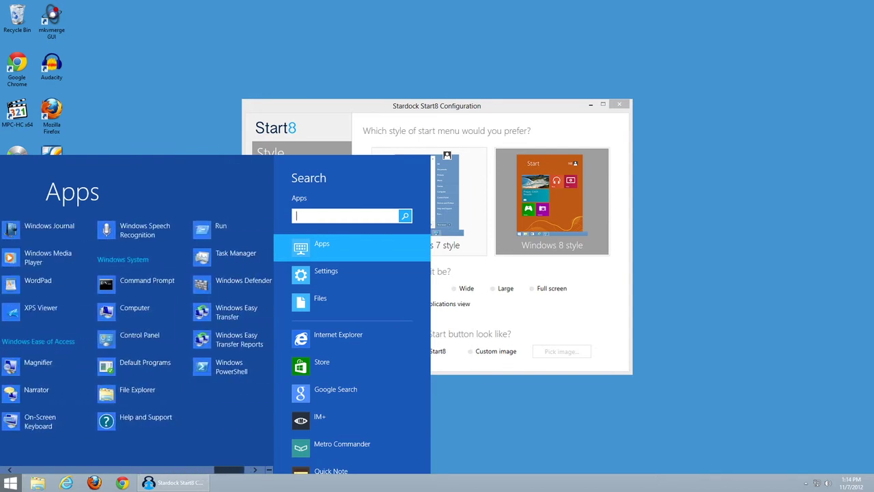
pyautogui.scroll(15, 137, 347)
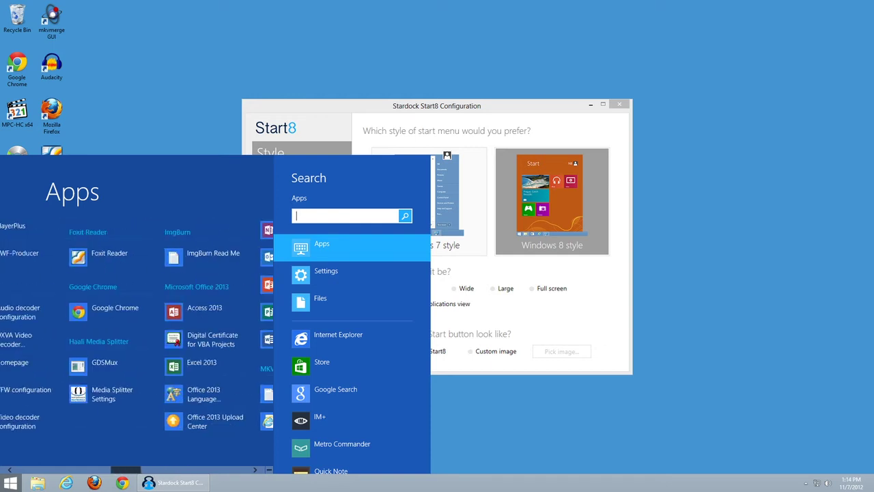
pyautogui.scroll(10, 137, 341)
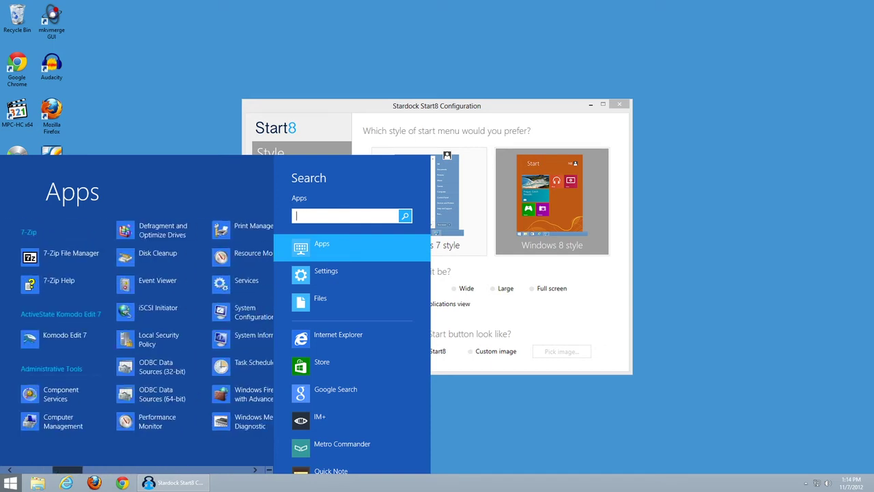
pyautogui.scroll(-2, 137, 342)
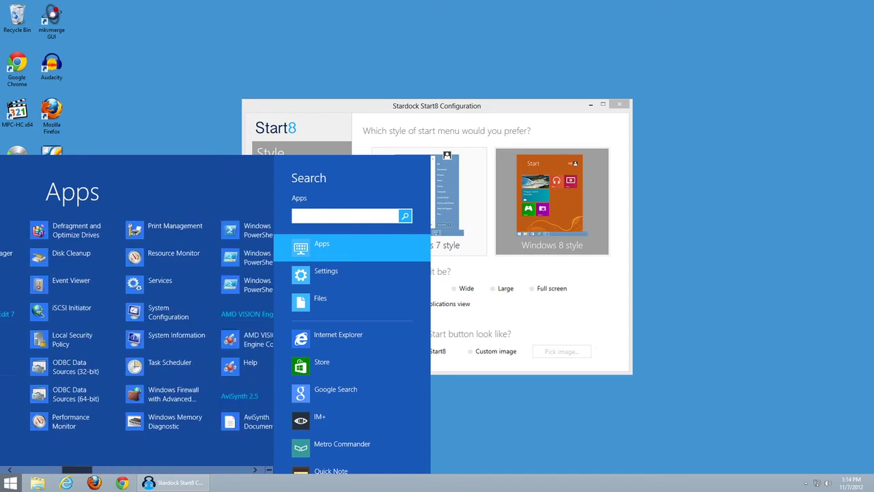
pyautogui.scroll(-2, 136, 341)
pyautogui.scroll(-6, 137, 321)
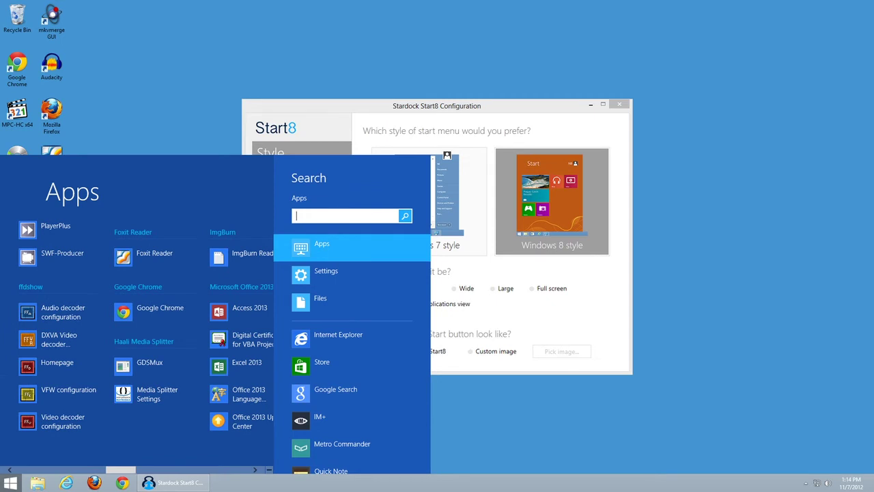
pyautogui.scroll(-1, 137, 347)
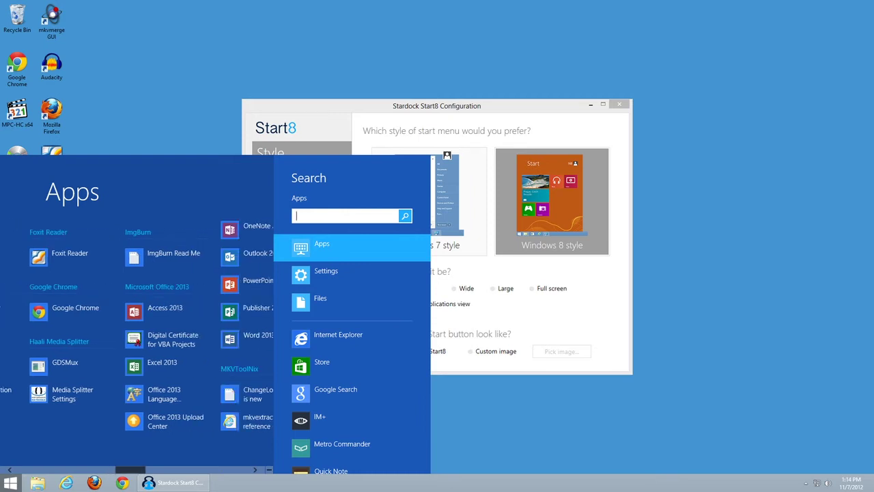
pyautogui.scroll(-1, 137, 347)
pyautogui.scroll(-4, 137, 347)
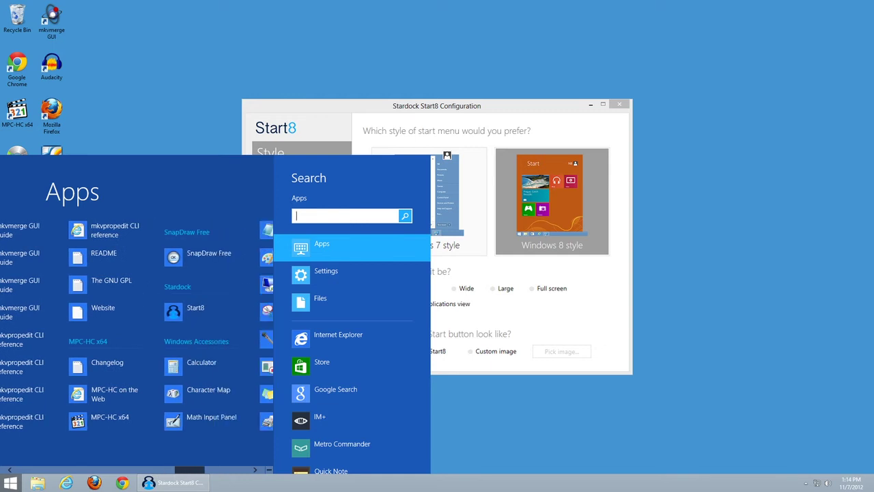
pyautogui.scroll(-4, 136, 347)
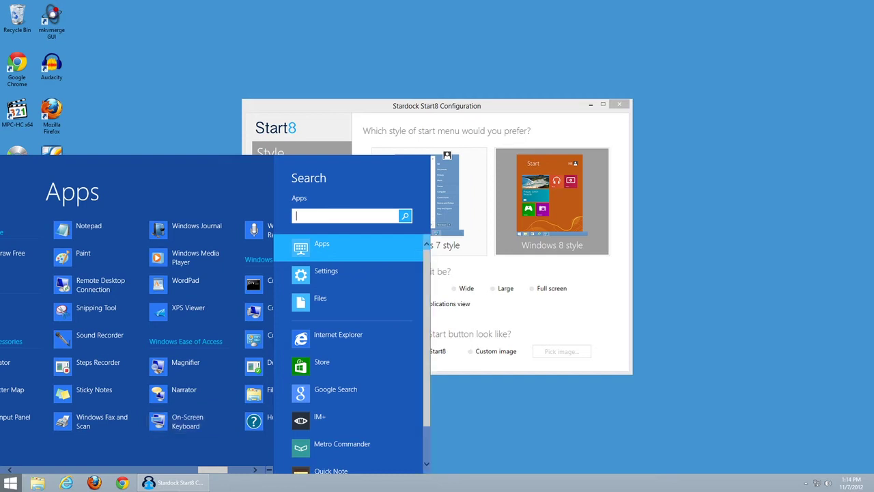
# Turn off 'Default to the applications view', then preview the Small menu's tiles and close it.
pyautogui.press('Escape')
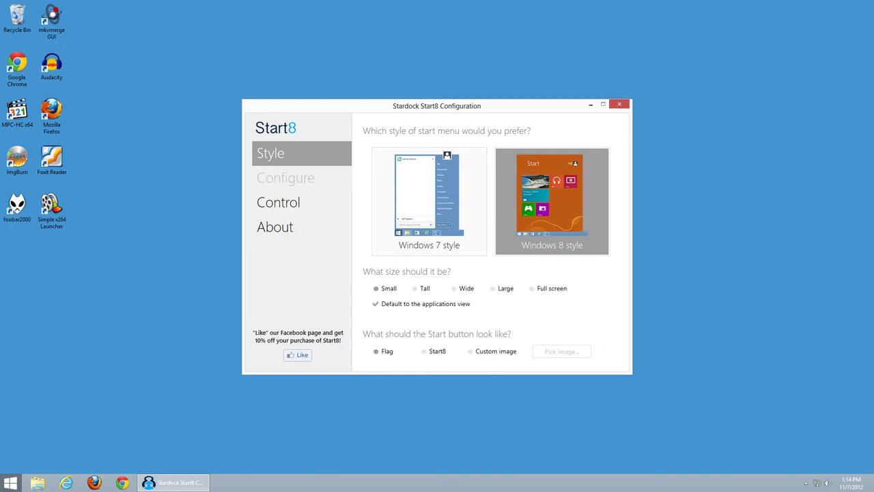
pyautogui.click(375, 303)
pyautogui.press('super')
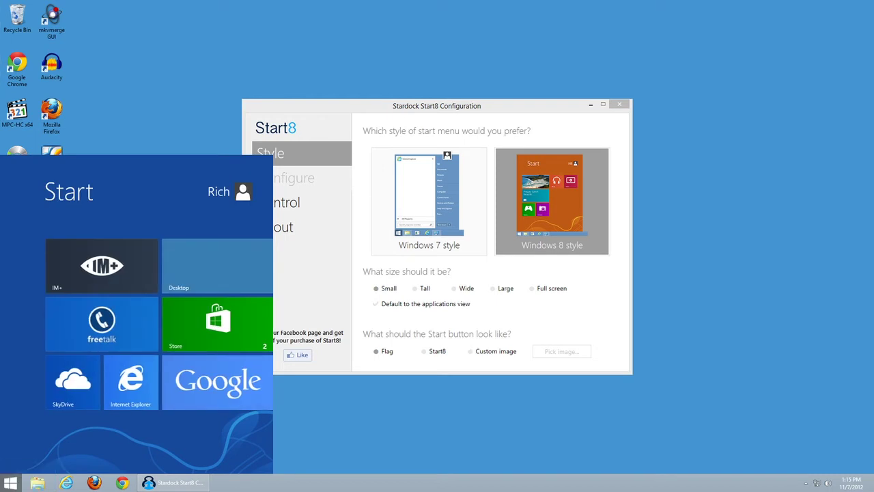
pyautogui.scroll(-10, 137, 321)
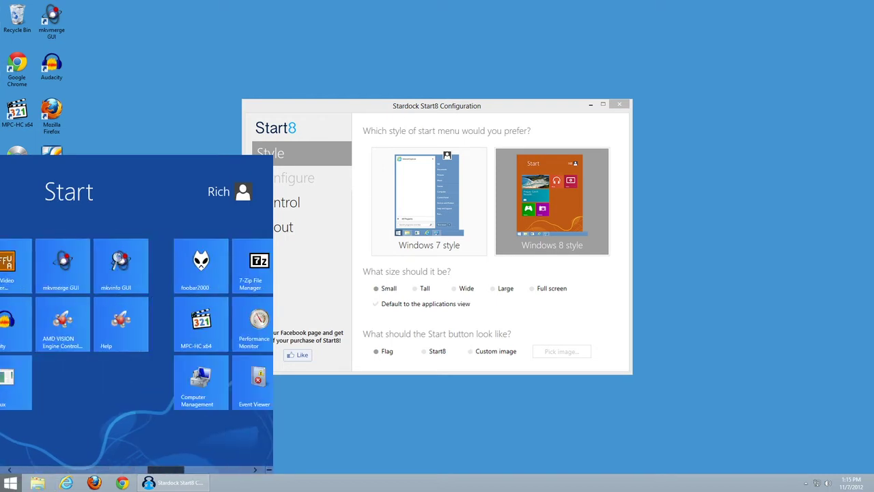
pyautogui.scroll(-8, 137, 321)
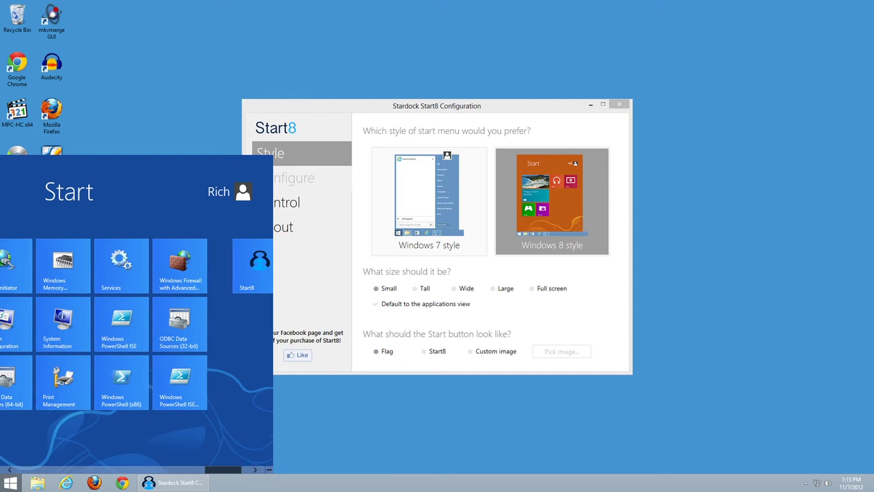
pyautogui.scroll(10, 137, 321)
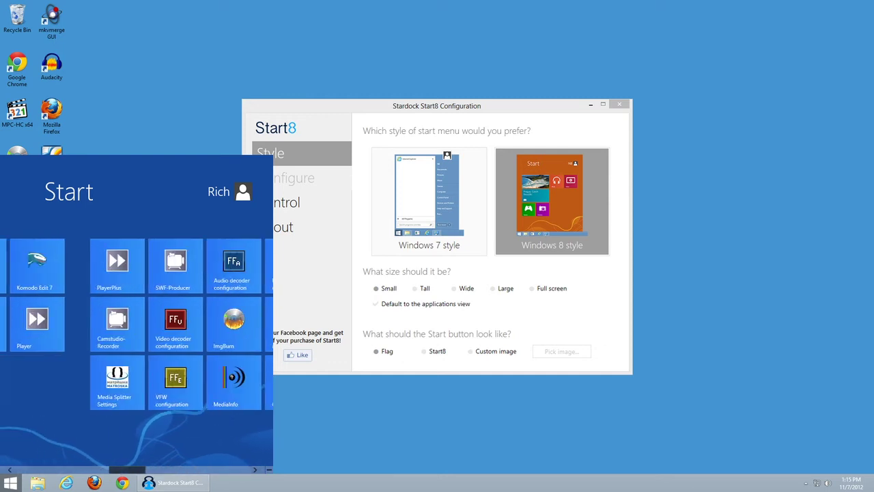
pyautogui.scroll(3, 136, 321)
pyautogui.scroll(-8, 136, 321)
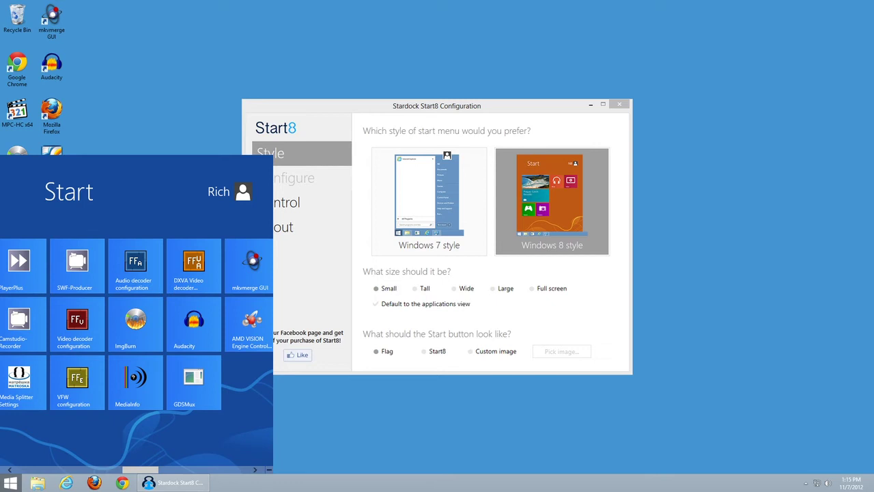
pyautogui.press('Escape')
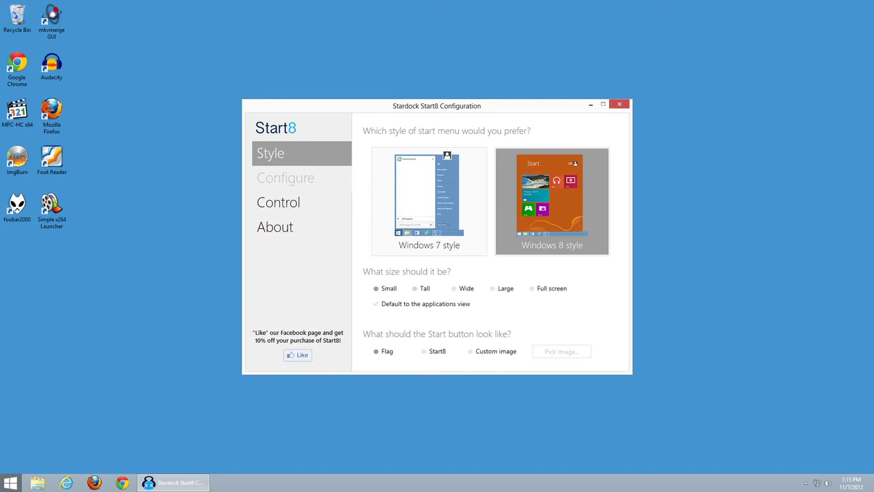
# Switch the size to Tall, scroll its tiles to the end and back, then close it.
pyautogui.click(415, 289)
pyautogui.press('super')
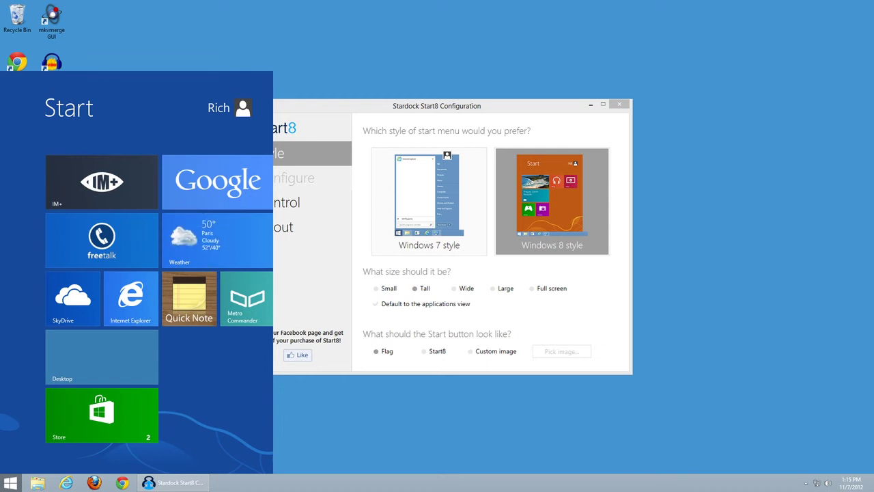
pyautogui.scroll(-5, 136, 300)
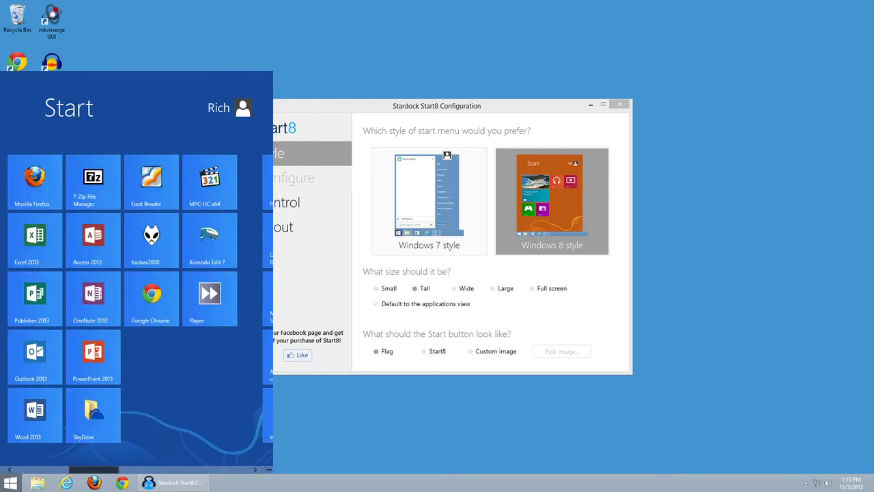
pyautogui.scroll(-5, 136, 301)
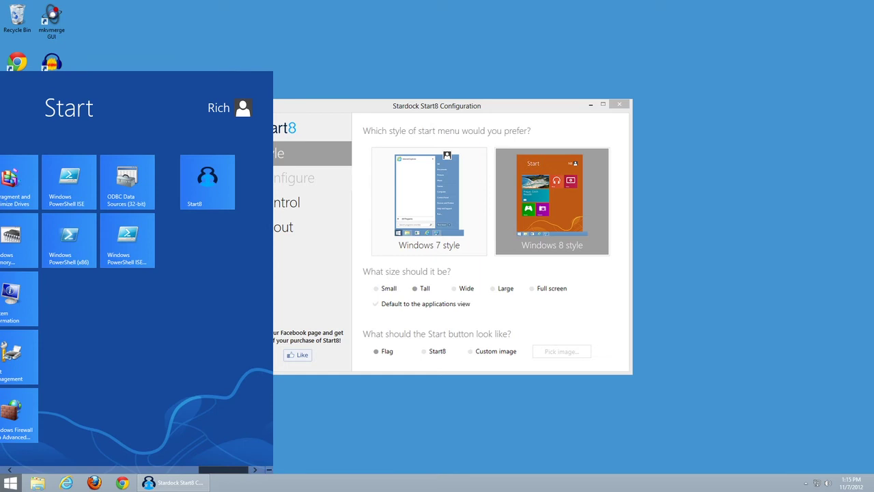
pyautogui.scroll(5, 136, 300)
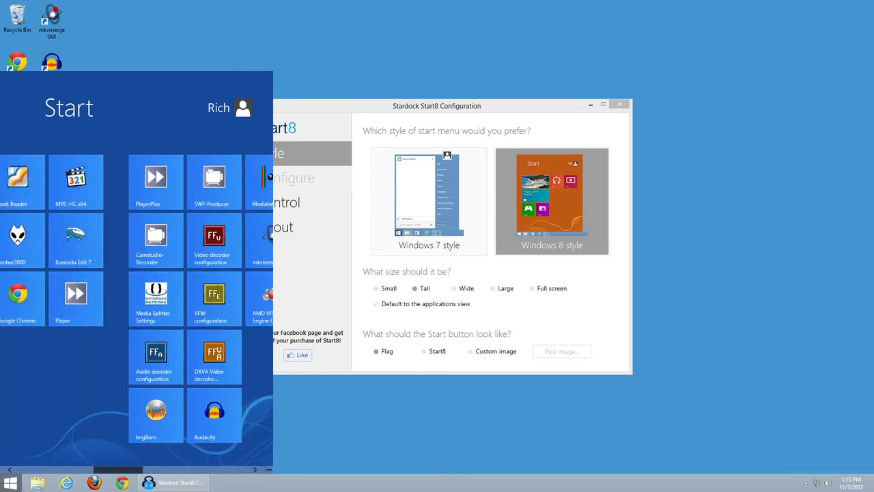
pyautogui.scroll(-2, 136, 301)
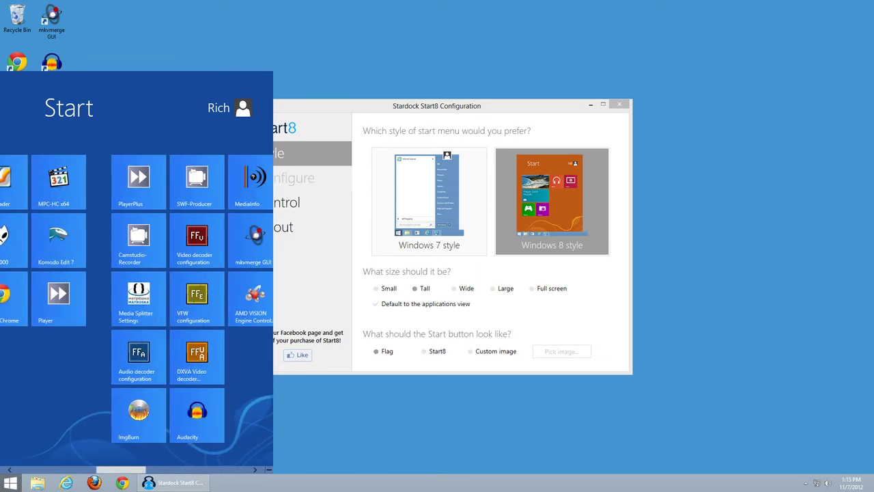
pyautogui.scroll(-2, 137, 301)
pyautogui.scroll(-3, 137, 301)
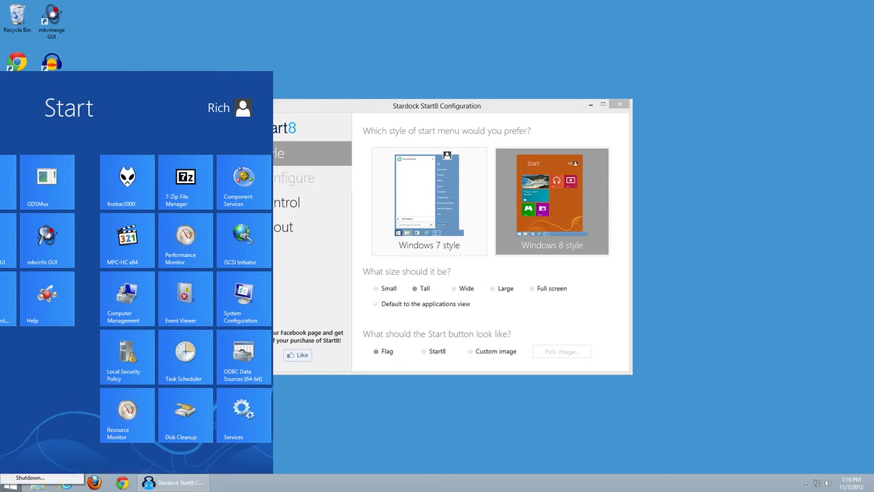
pyautogui.scroll(5, 137, 273)
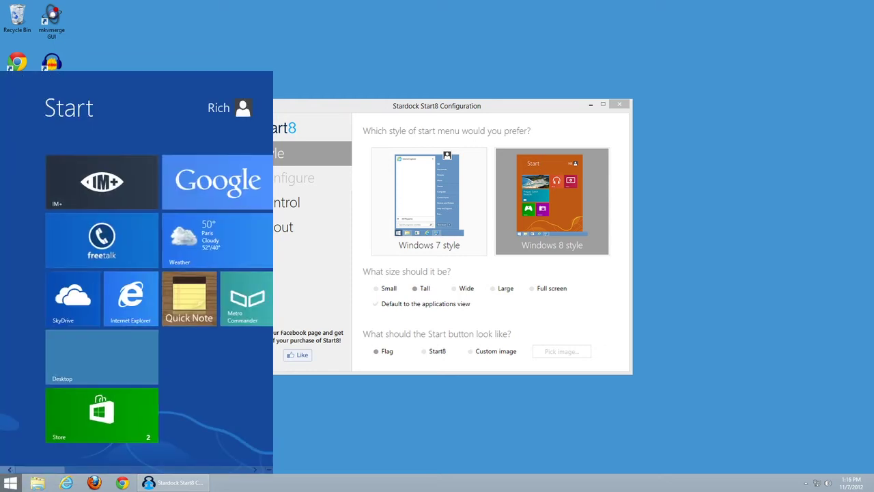
pyautogui.press('Escape')
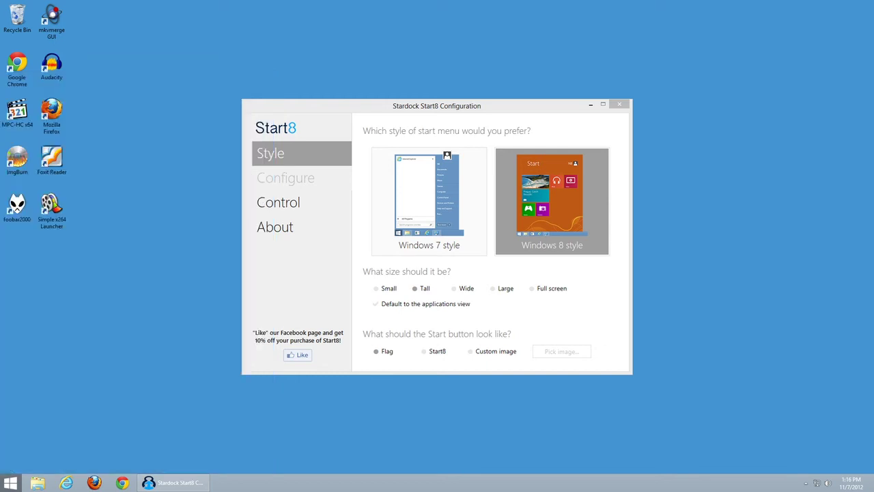
# Pair Firefox/7-Zip, Excel/Outlook 2013 and MPC-HC/foobar2000 in the first tile group, then return to desktop.
pyautogui.press('super')
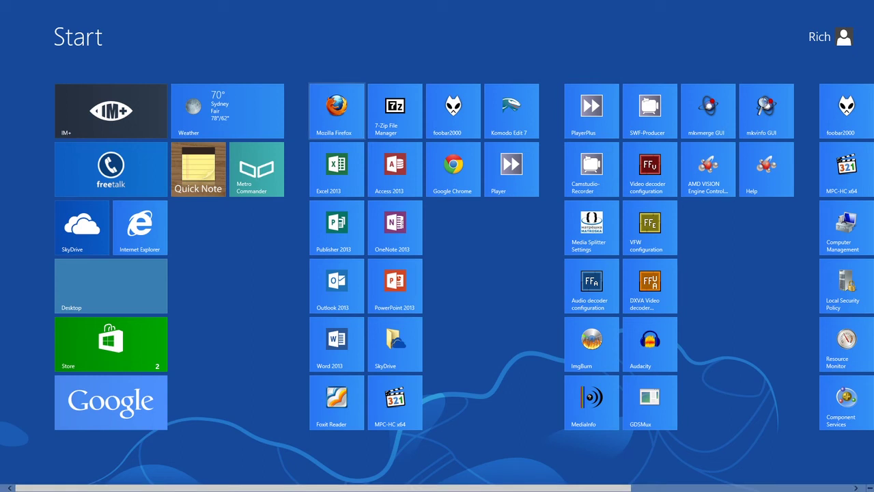
pyautogui.moveTo(336, 110); pyautogui.dragTo(82, 109)
pyautogui.moveTo(337, 109); pyautogui.dragTo(140, 109)
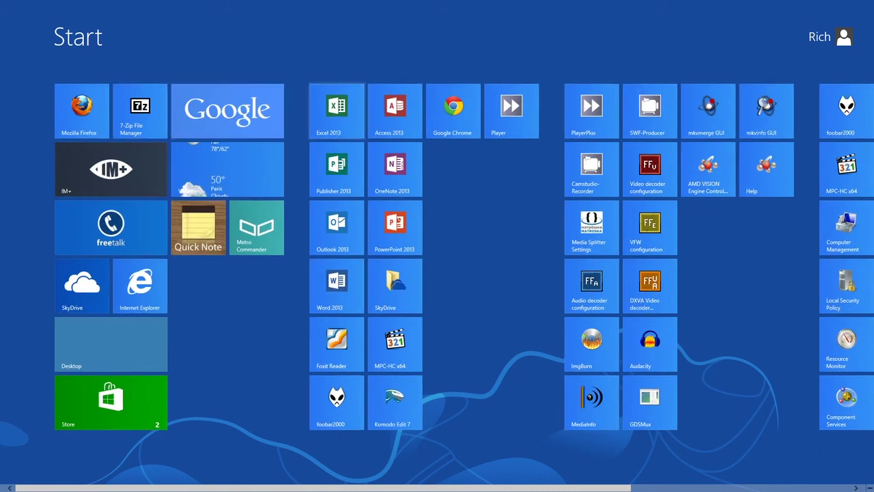
pyautogui.moveTo(336, 110); pyautogui.dragTo(81, 163)
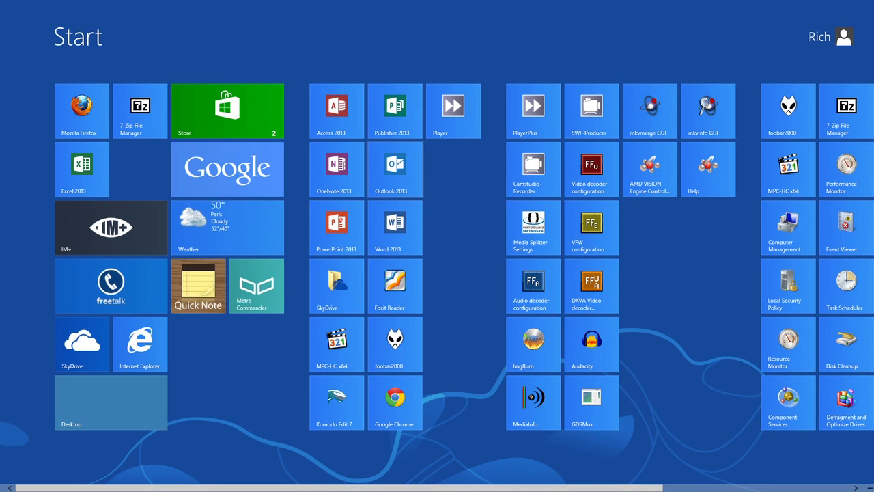
pyautogui.moveTo(395, 167); pyautogui.dragTo(140, 167)
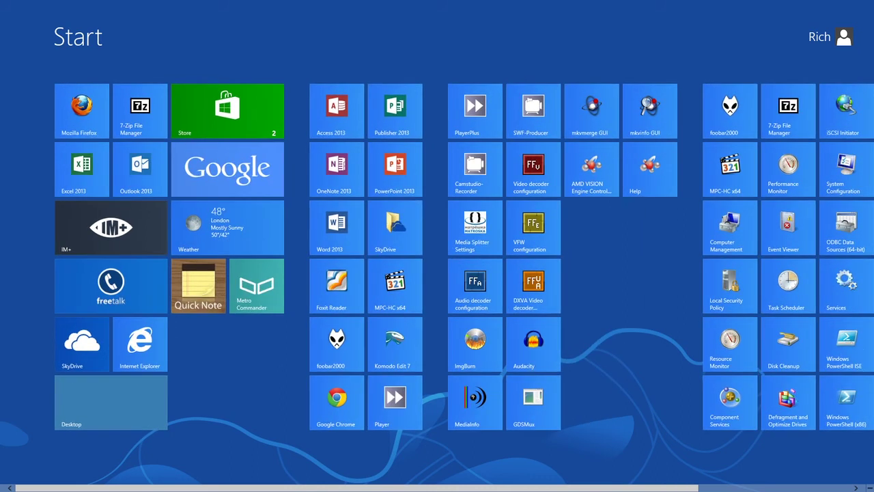
pyautogui.moveTo(730, 168); pyautogui.dragTo(82, 222)
pyautogui.moveTo(730, 109); pyautogui.dragTo(140, 225)
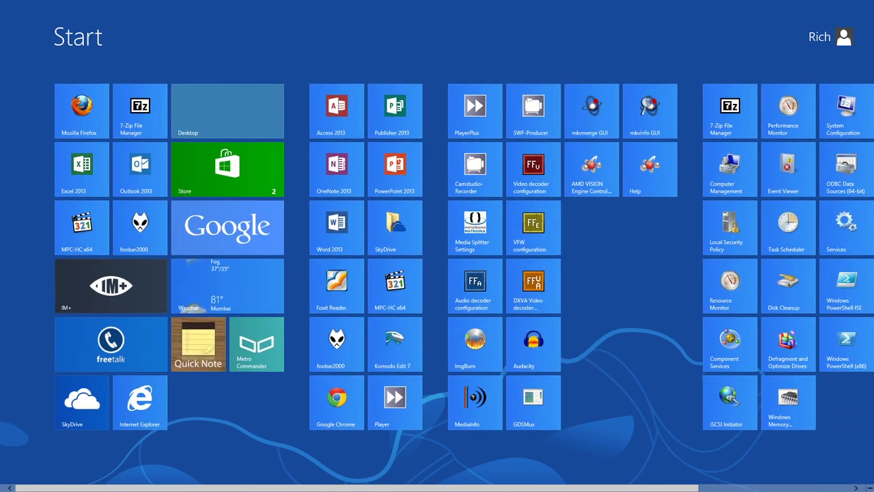
pyautogui.click(2, 490)
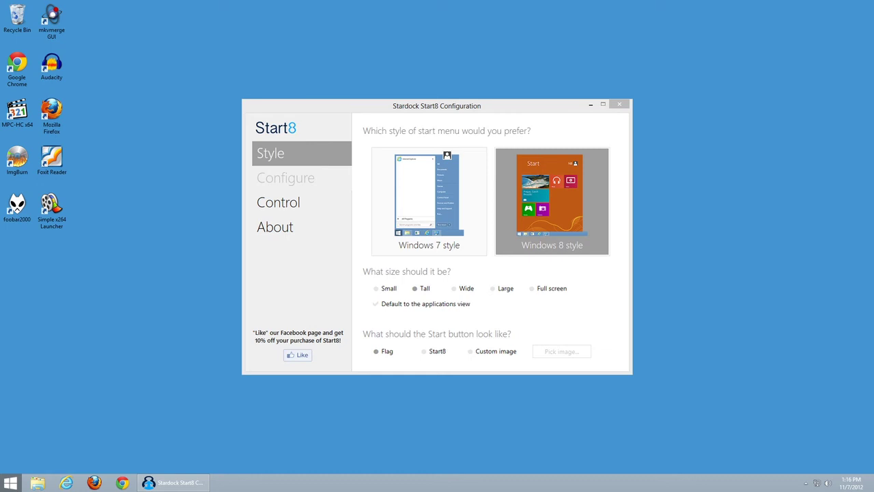
pyautogui.press('super')
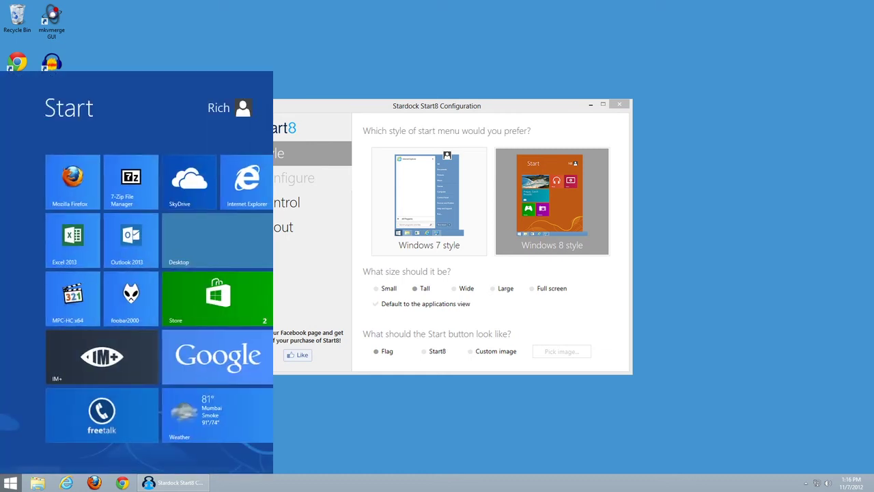
pyautogui.press('Down')
pyautogui.press('Down')
pyautogui.press('Right')
pyautogui.press('Up')
pyautogui.press('Up')
pyautogui.press('Left')
pyautogui.press('Down')
pyautogui.press('Down')
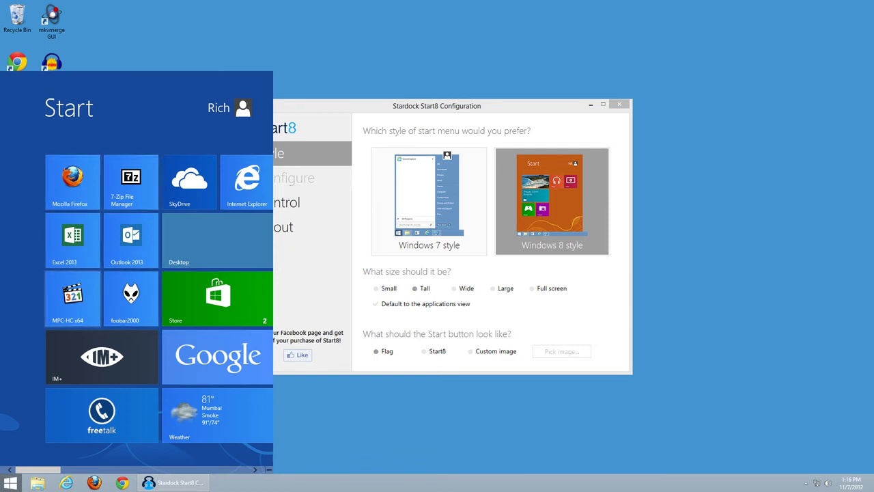
pyautogui.press('Right')
pyautogui.press('Up')
pyautogui.press('Up')
pyautogui.press('Left')
pyautogui.press('Down')
pyautogui.press('Down')
pyautogui.press('Right')
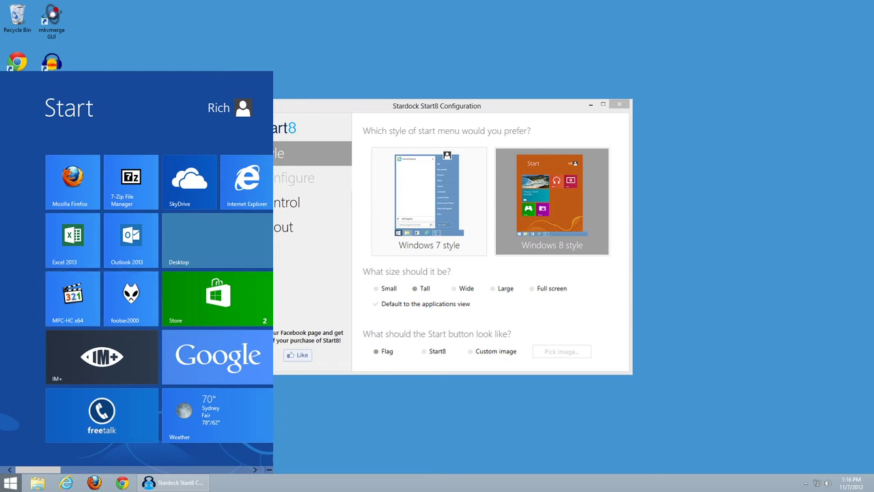
pyautogui.press('Escape')
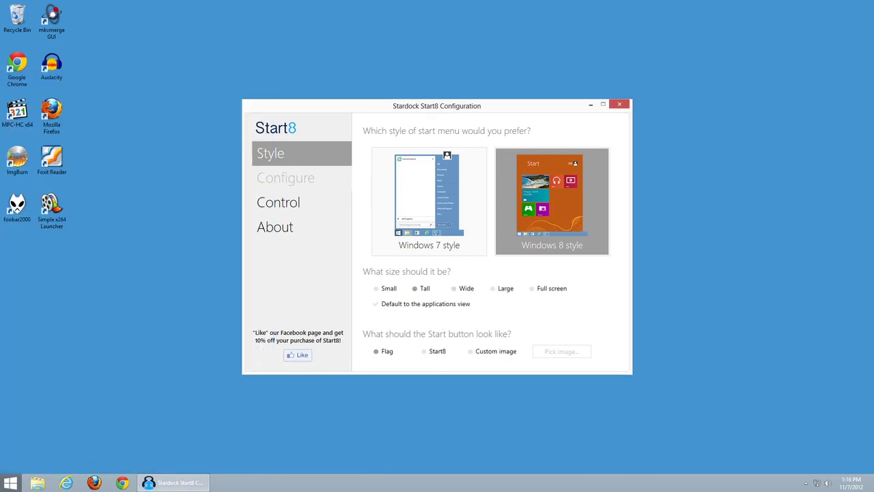
# Set the Start menu size to Wide and preview the wide menu.
pyautogui.click(453, 288)
pyautogui.press('super')
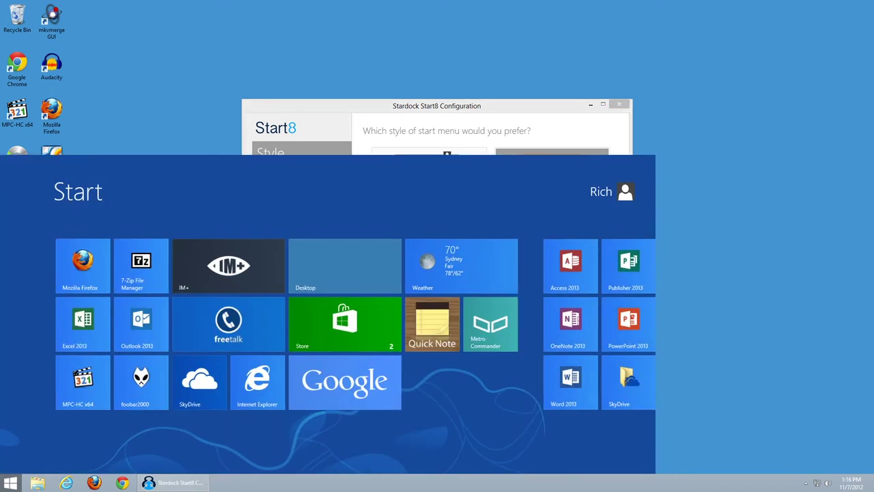
pyautogui.press('super')
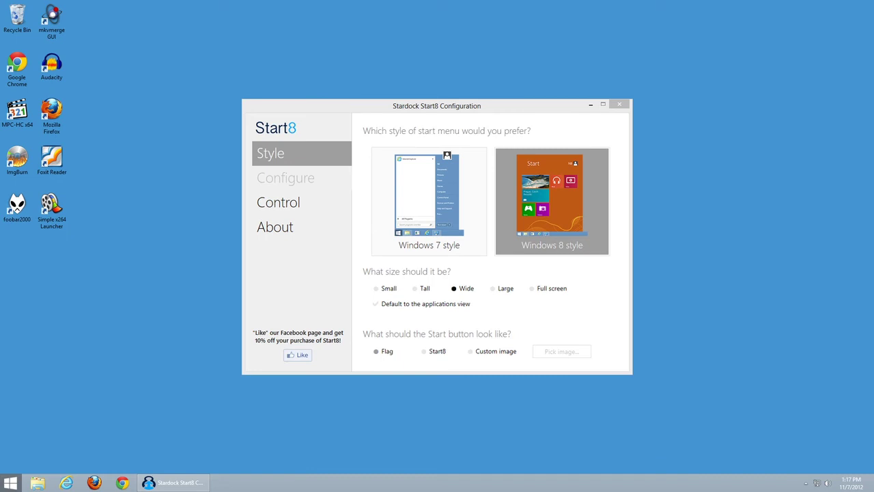
# Switch the size to Large and preview the large menu.
pyautogui.click(492, 288)
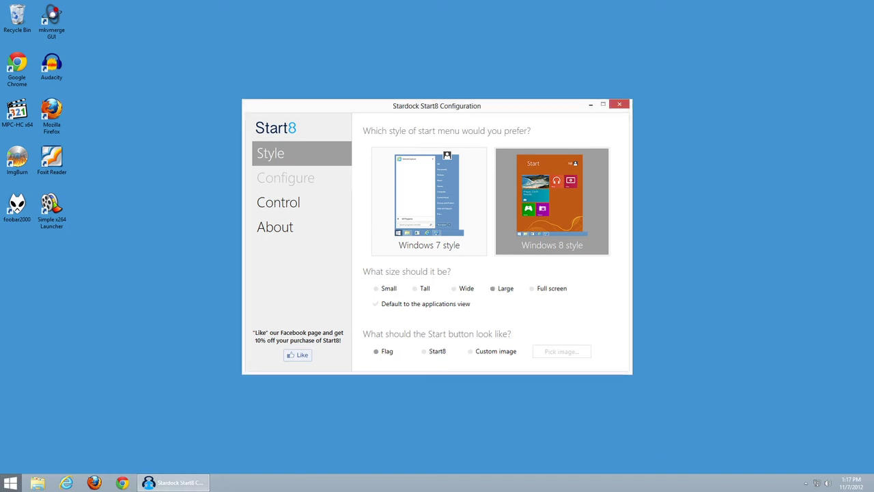
pyautogui.press('super')
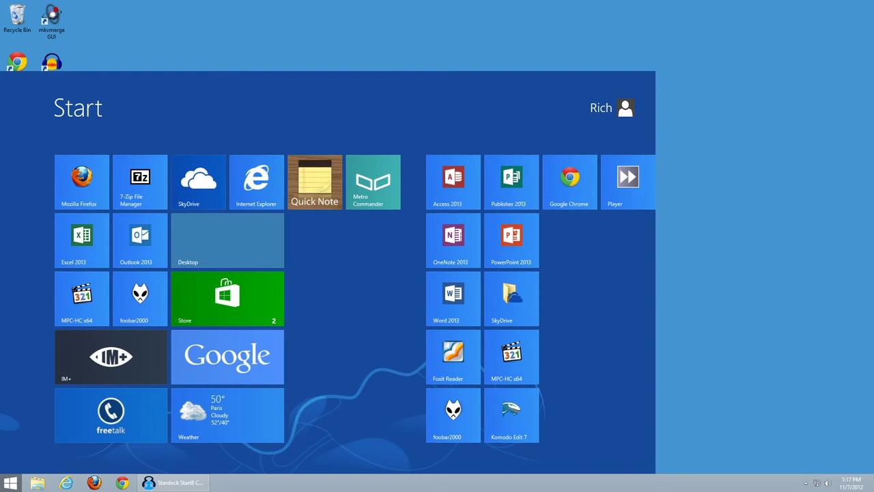
pyautogui.press('super')
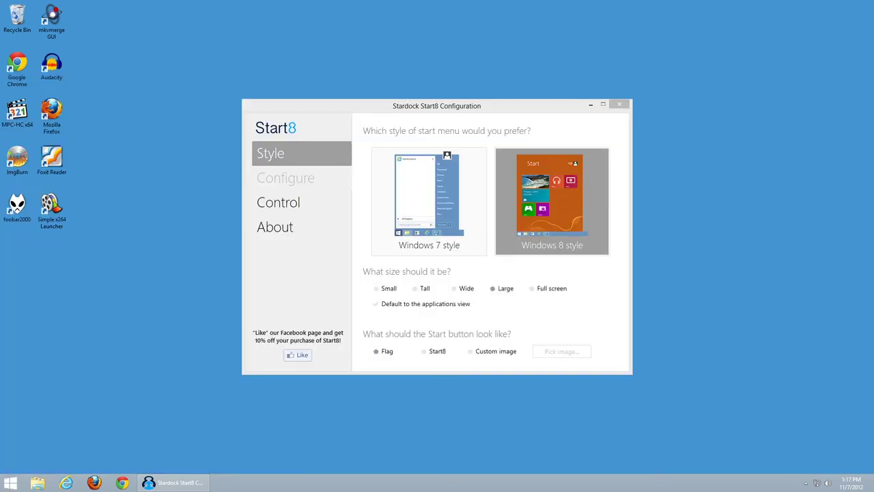
# Set Full screen size and preview the full Start screen, returning to the desktop.
pyautogui.click(532, 289)
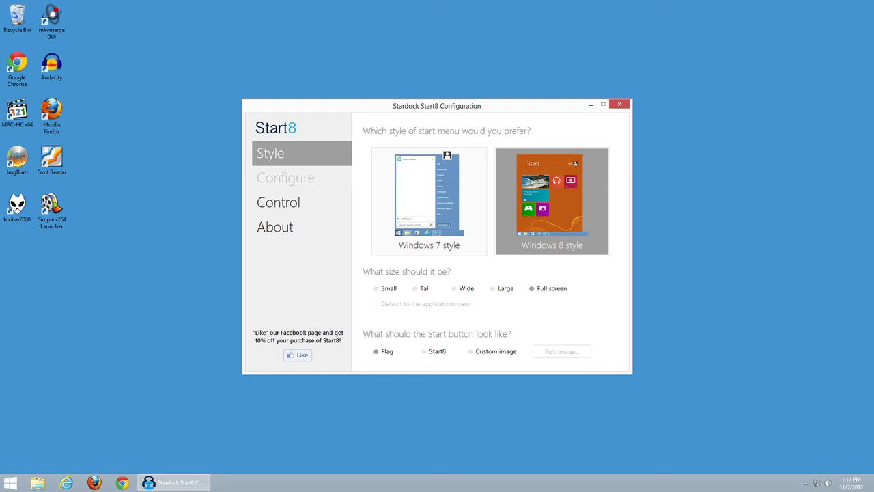
pyautogui.click(10, 483)
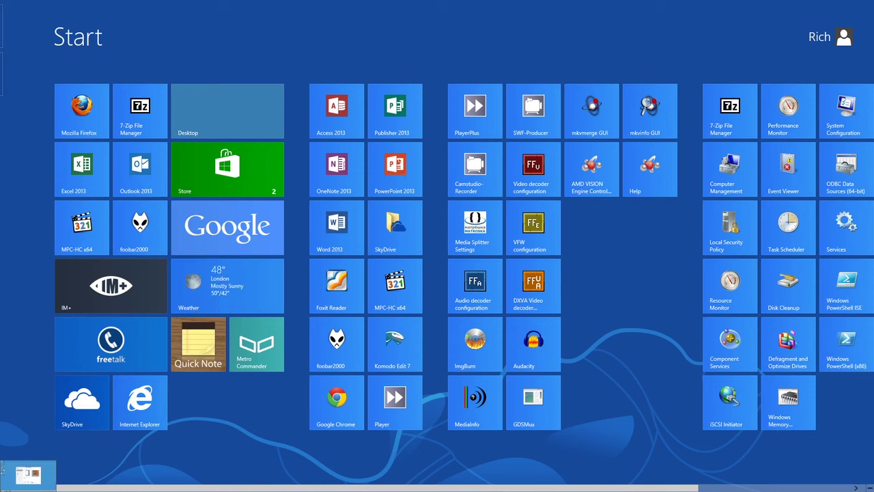
pyautogui.click(7, 485)
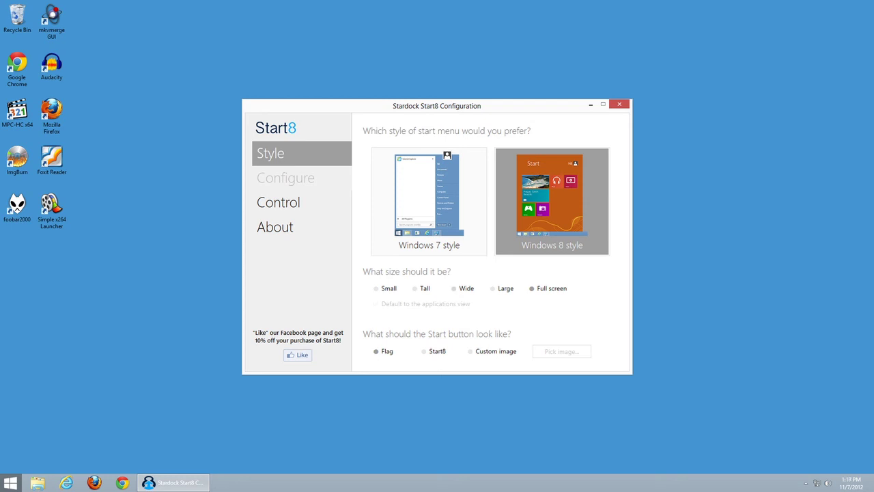
# Set the size back to Tall and check the tall Start menu.
pyautogui.click(414, 288)
pyautogui.press('super')
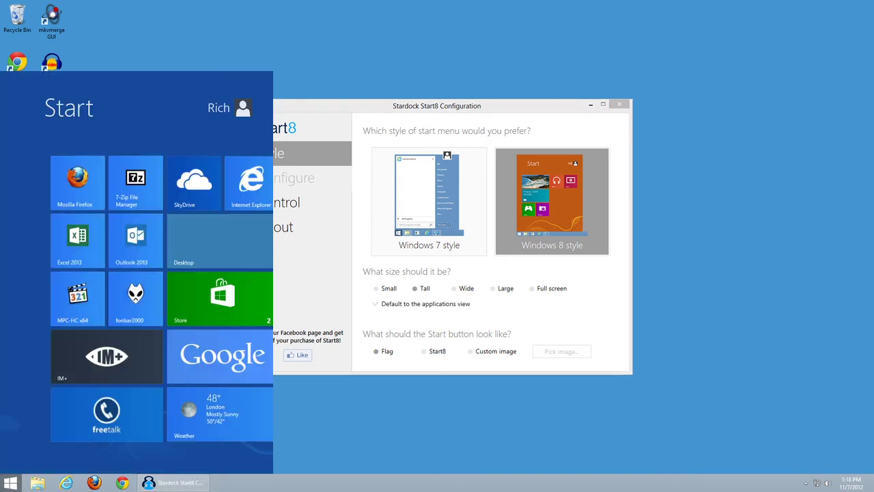
pyautogui.press('super')
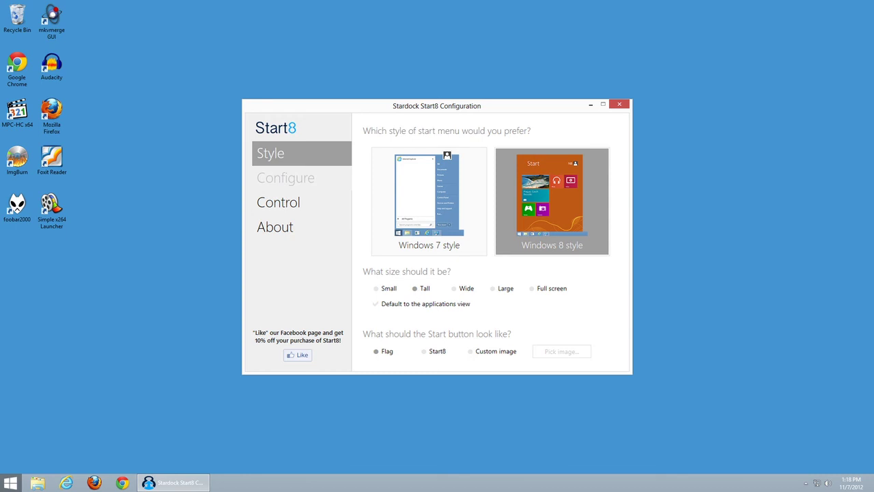
# Choose the Windows 7 style and preview its classic Start menu.
pyautogui.click(429, 200)
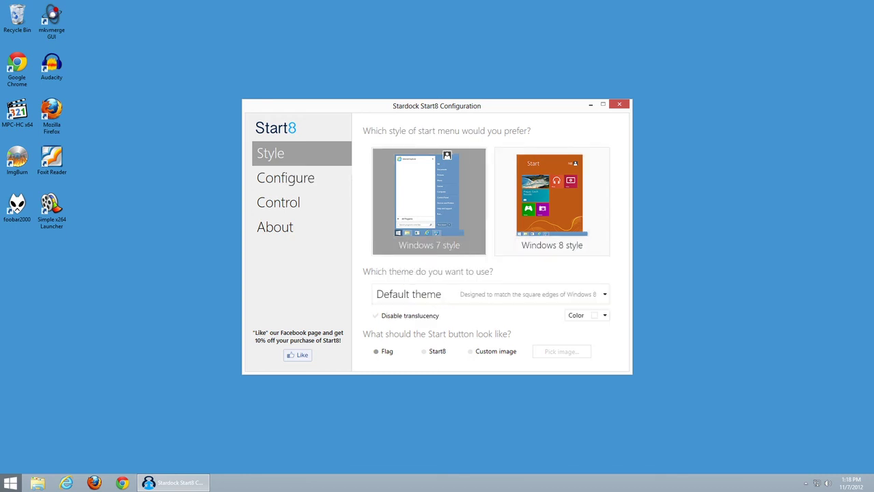
pyautogui.press('super')
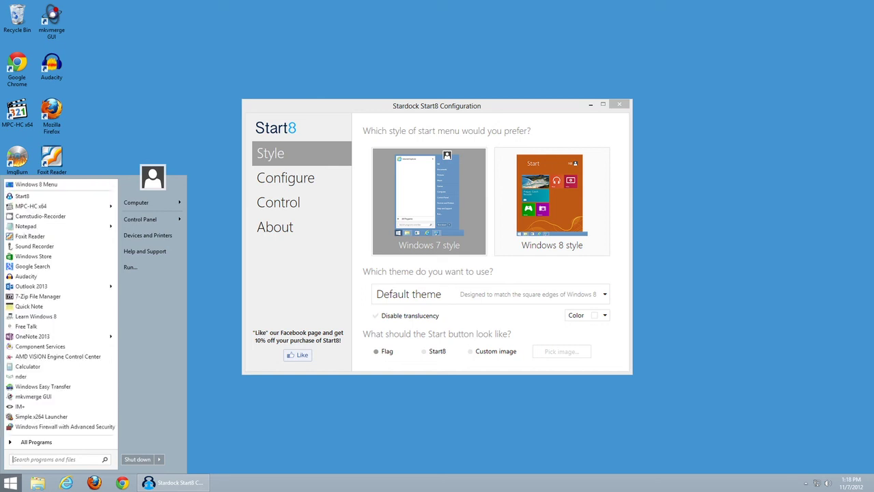
pyautogui.press('super')
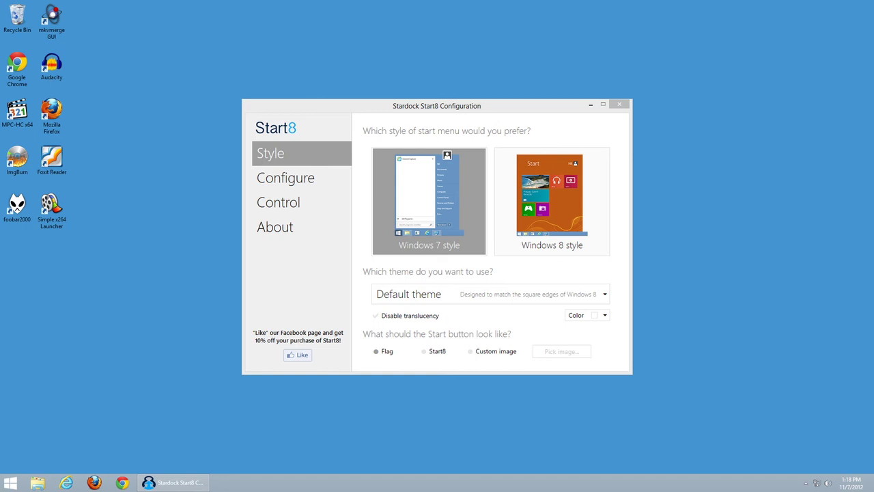